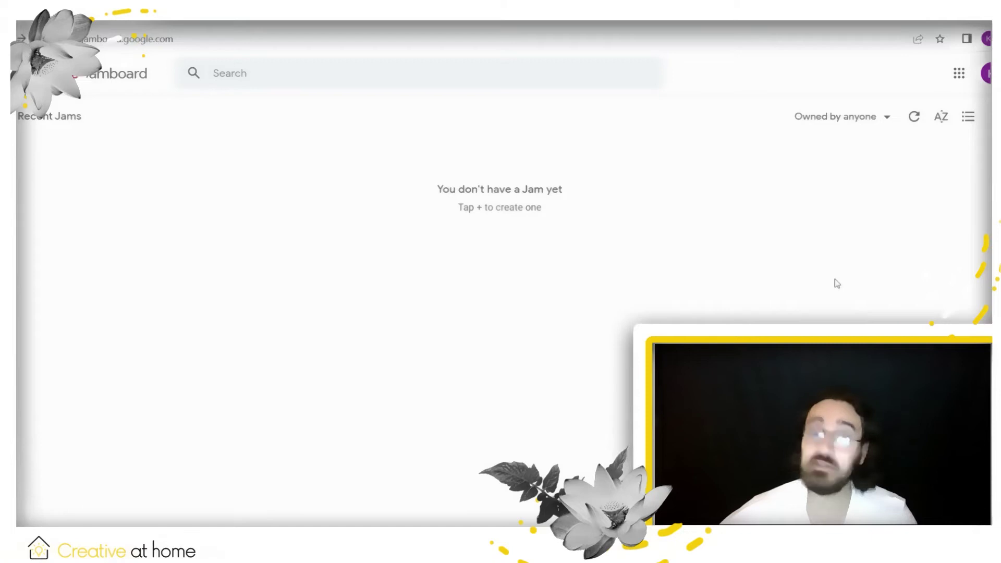
Start a new blank jam and title it 'Creative at home'.
click(804, 301)
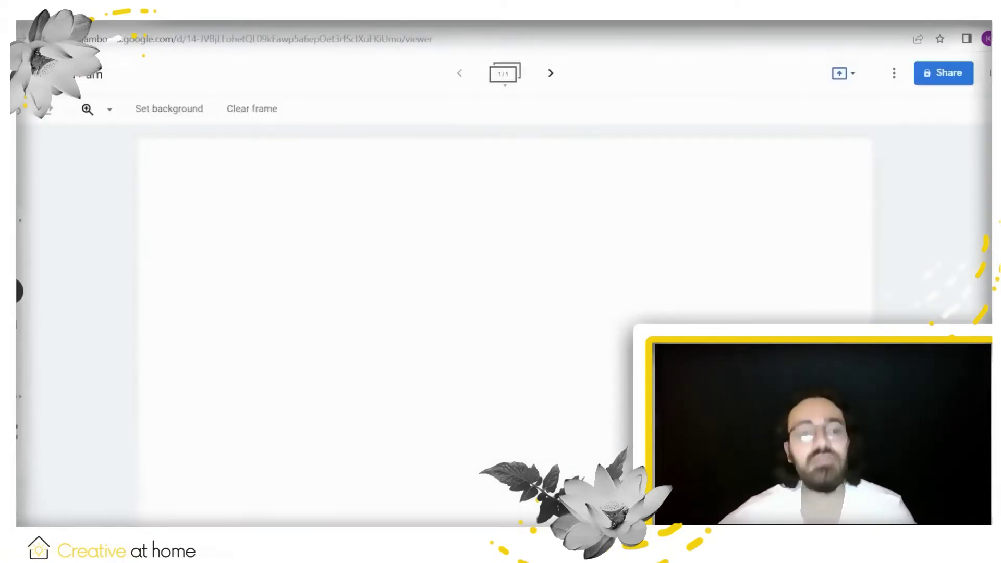
click(88, 75)
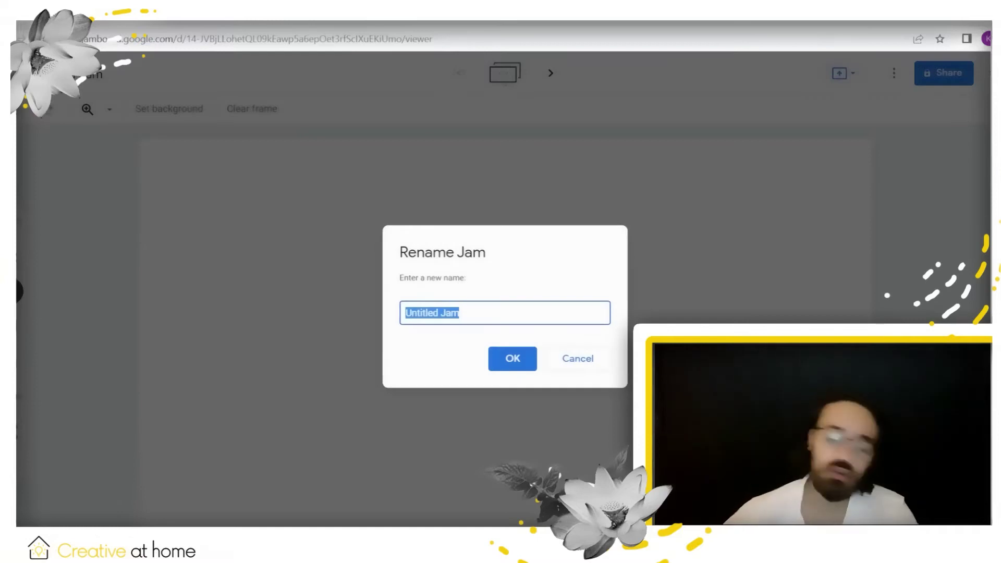
text(Crea)
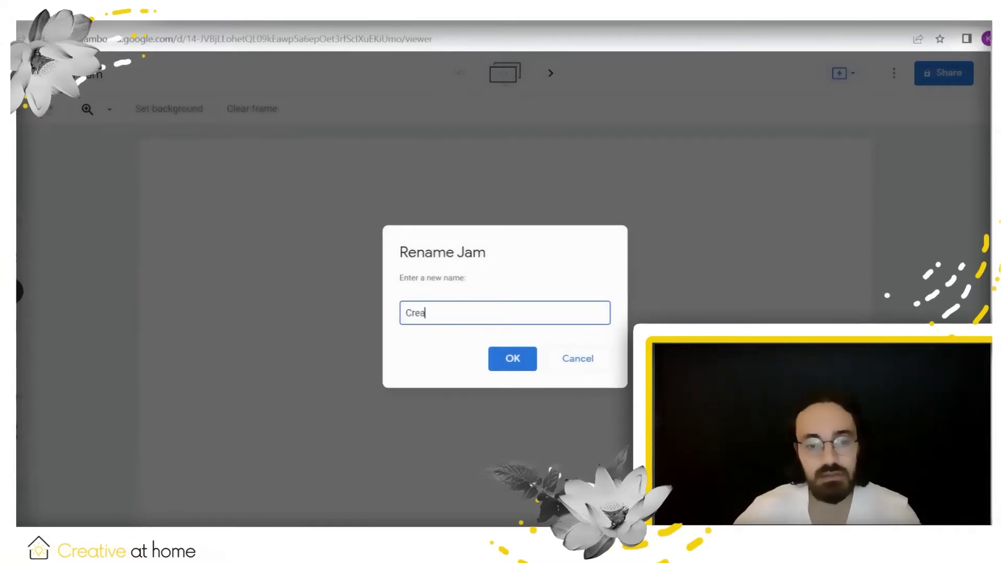
text(tive a)
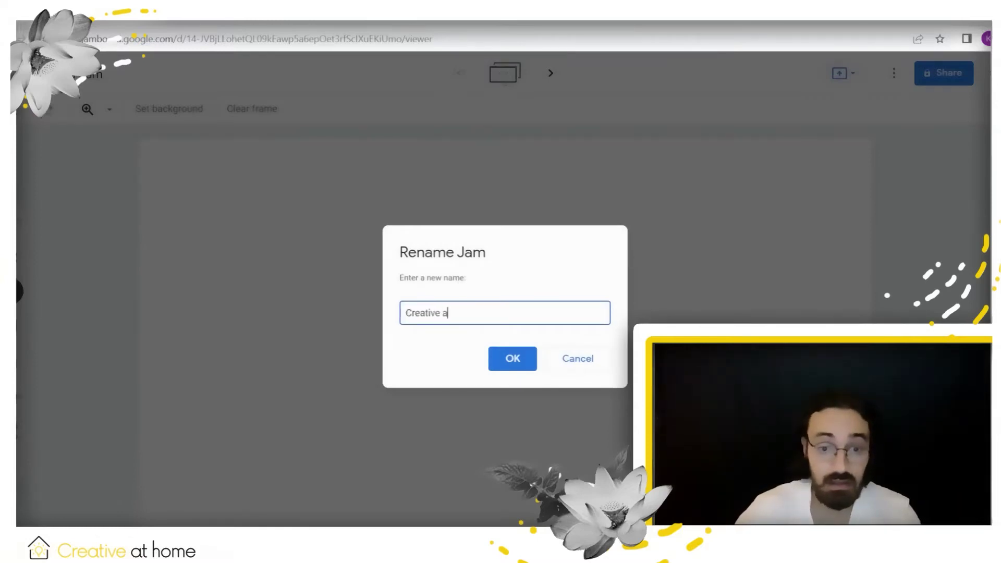
text(t home)
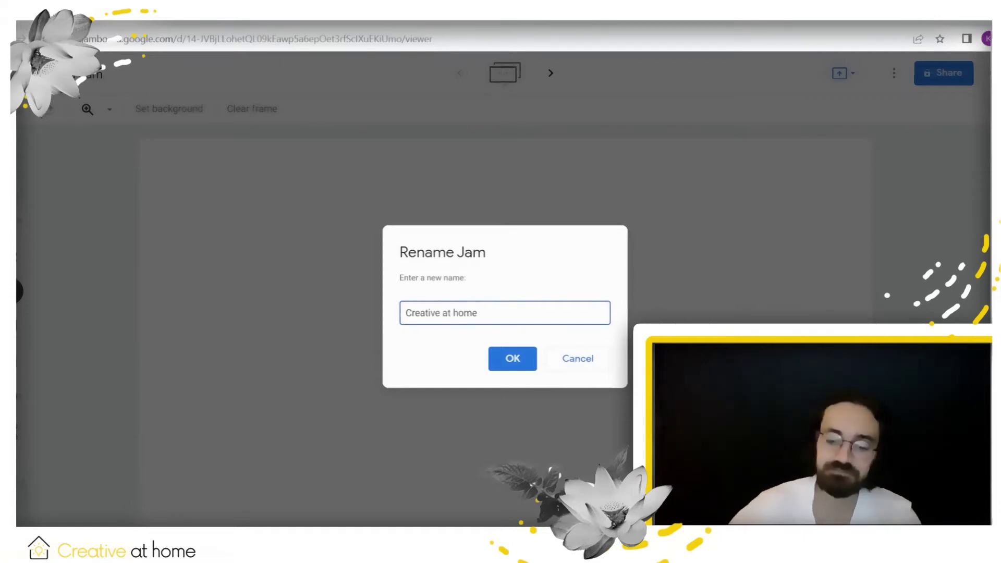
key(Return)
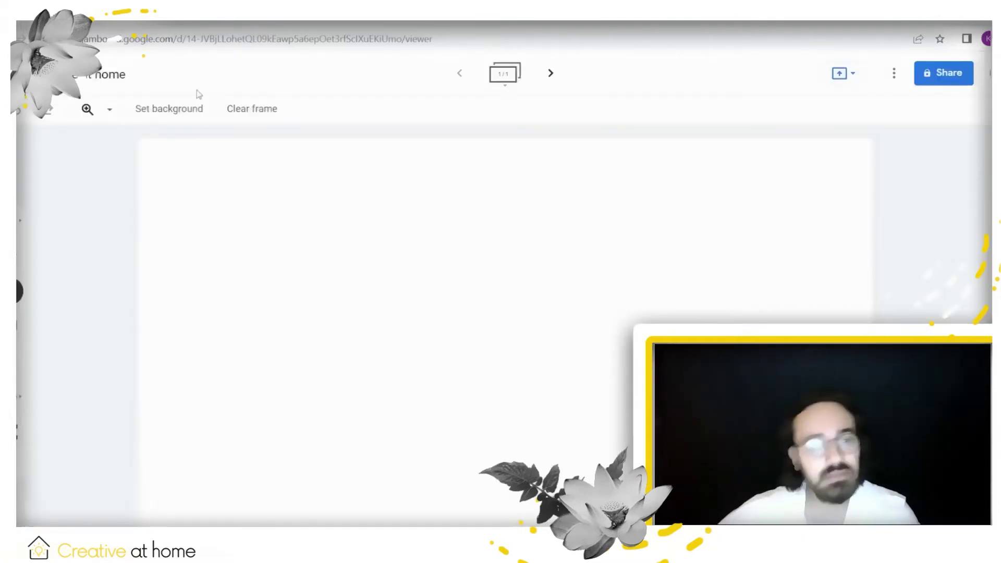
Set the frame background to the starry galaxy image from the computer.
click(181, 107)
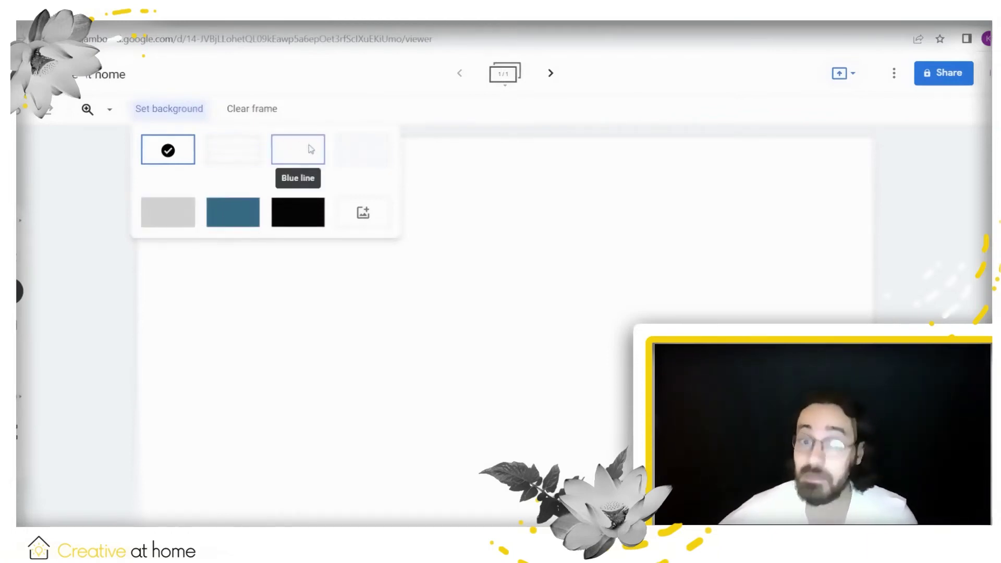
click(376, 222)
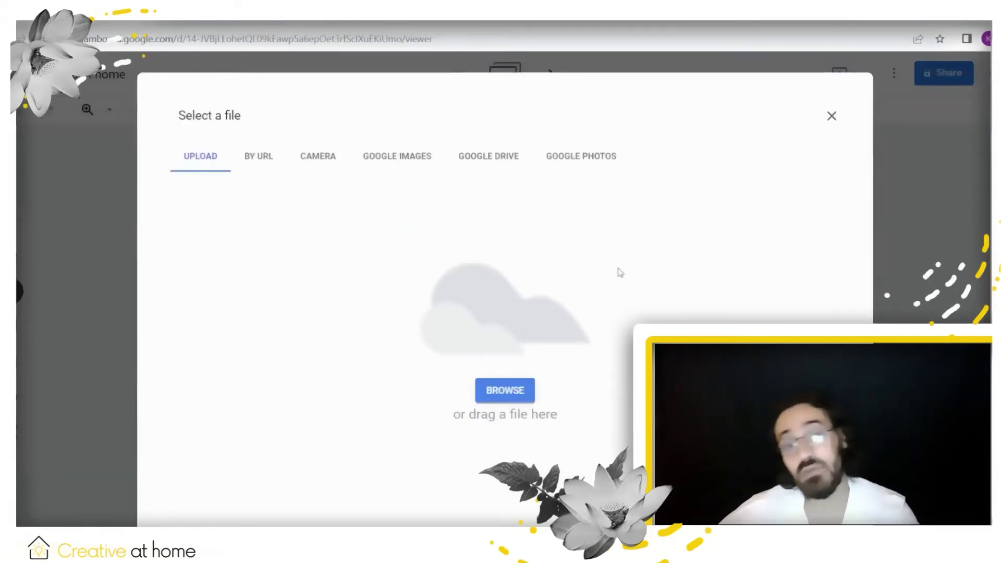
click(504, 388)
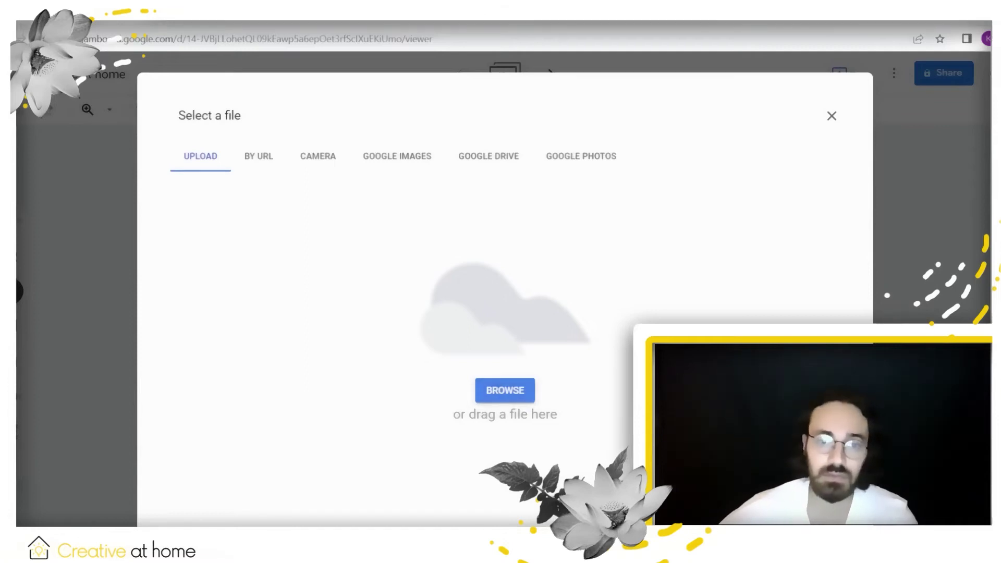
key(Return)
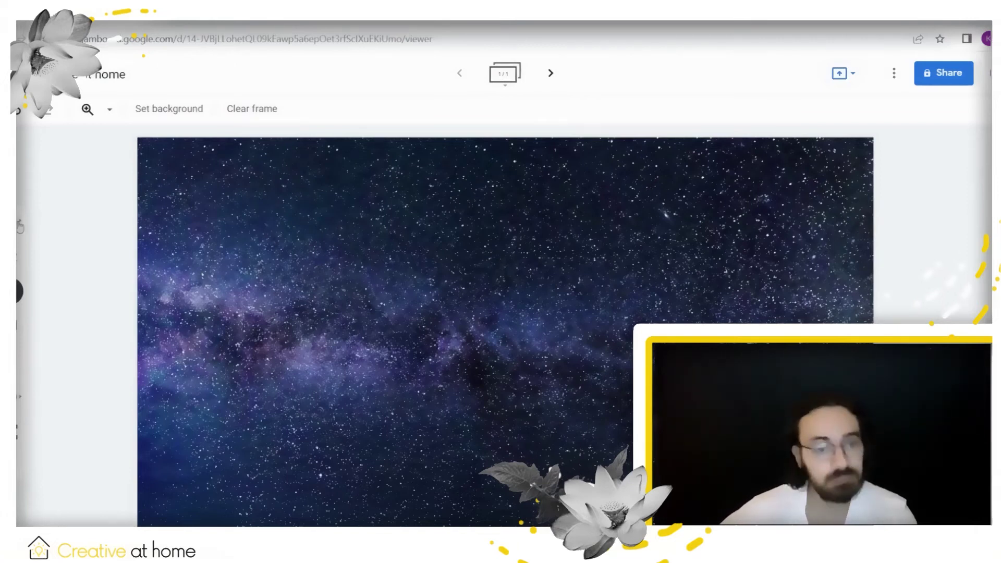
Draw three green pen strokes across the top of the frame.
click(20, 221)
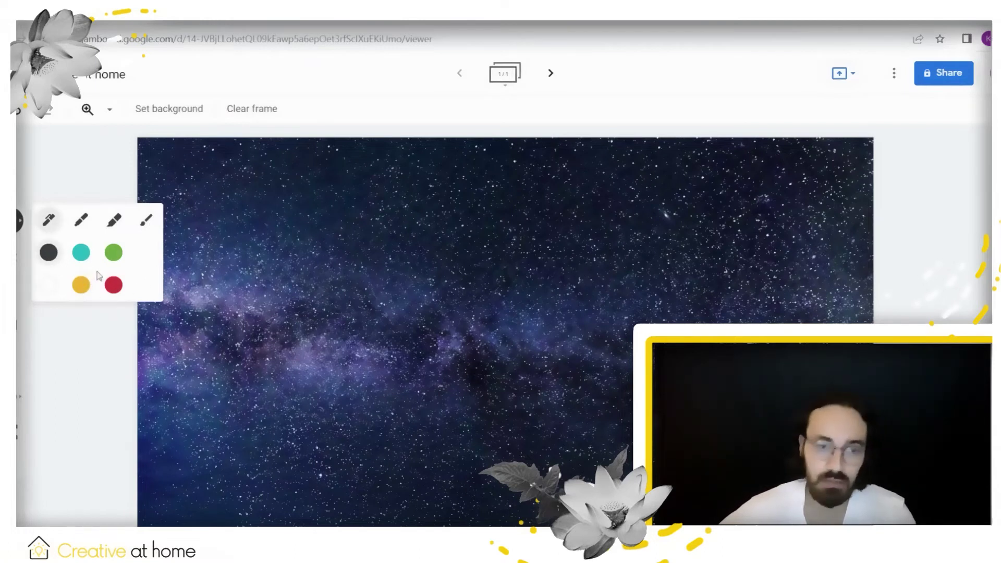
click(113, 252)
drag(377, 200, 459, 180)
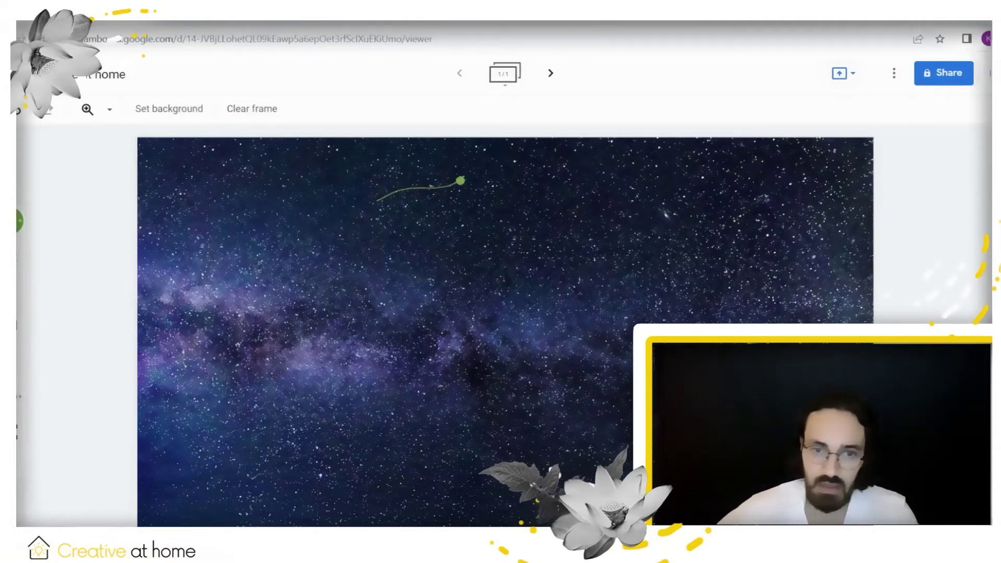
drag(556, 199, 606, 218)
drag(747, 184, 762, 234)
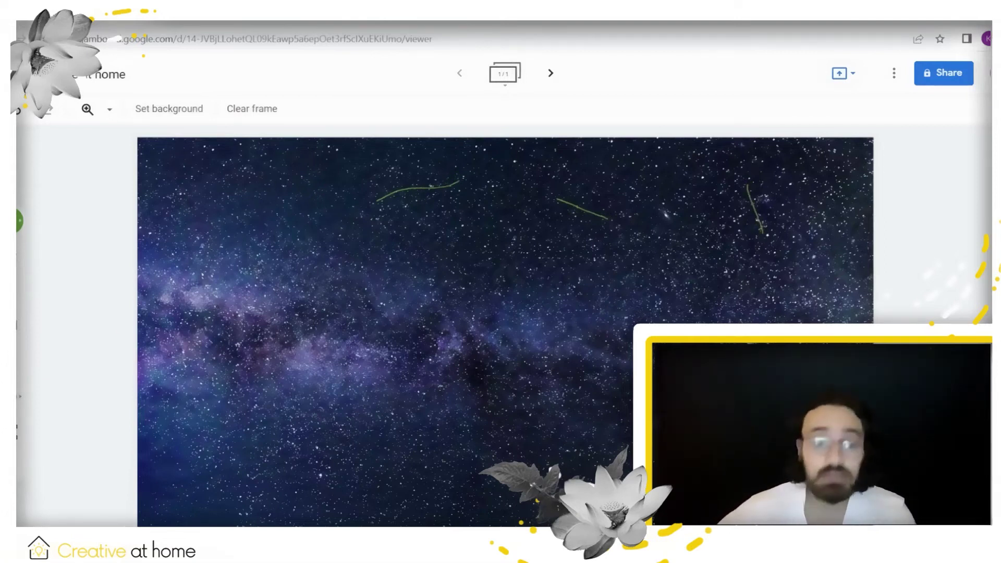
Erase the left and middle green strokes, keeping the upper-right one.
click(19, 265)
mouse_move(395, 195)
mouse_down()
mouse_move(467, 180)
mouse_move(375, 195)
mouse_move(426, 179)
mouse_up()
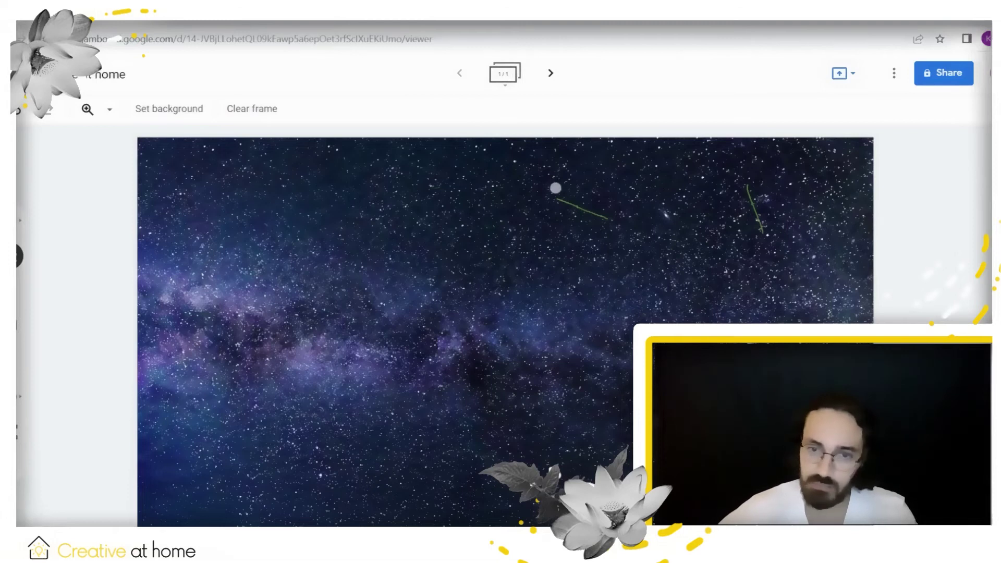
mouse_move(555, 188)
mouse_down()
mouse_move(583, 214)
mouse_move(565, 208)
mouse_move(594, 210)
mouse_move(613, 229)
mouse_up()
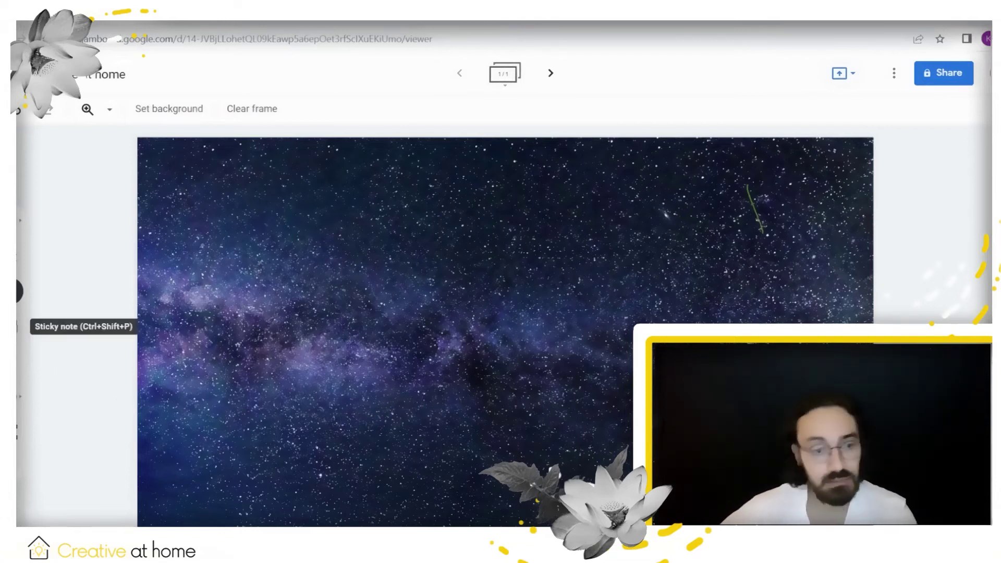
Create a green sticky note reading 'Hello world' and dismiss the extra empty note.
click(18, 326)
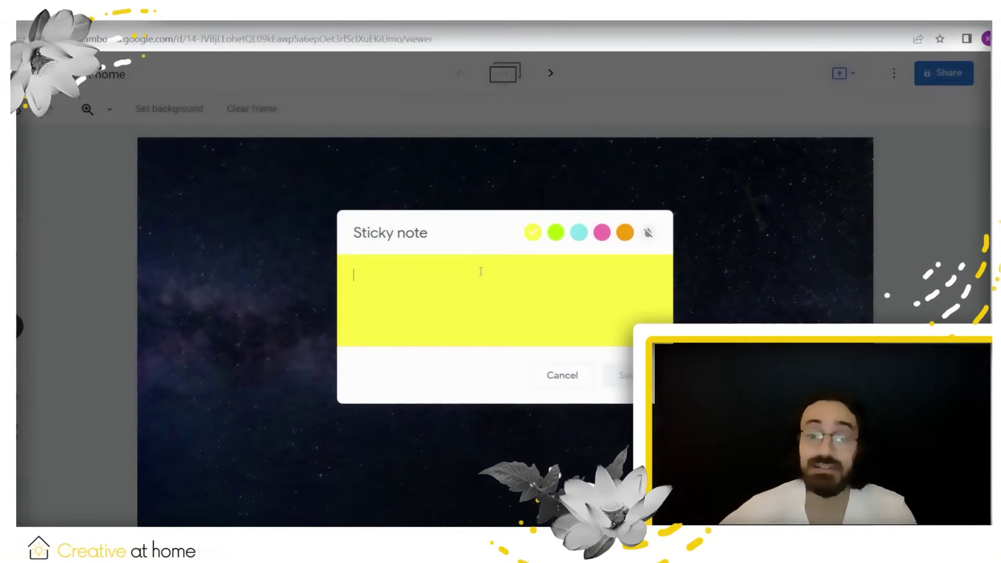
text(He)
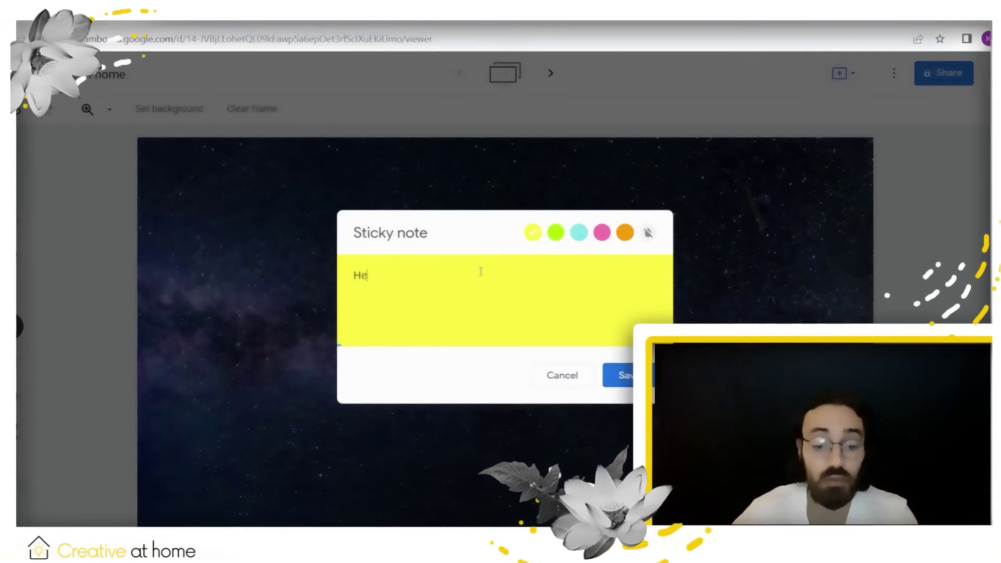
text(llo world)
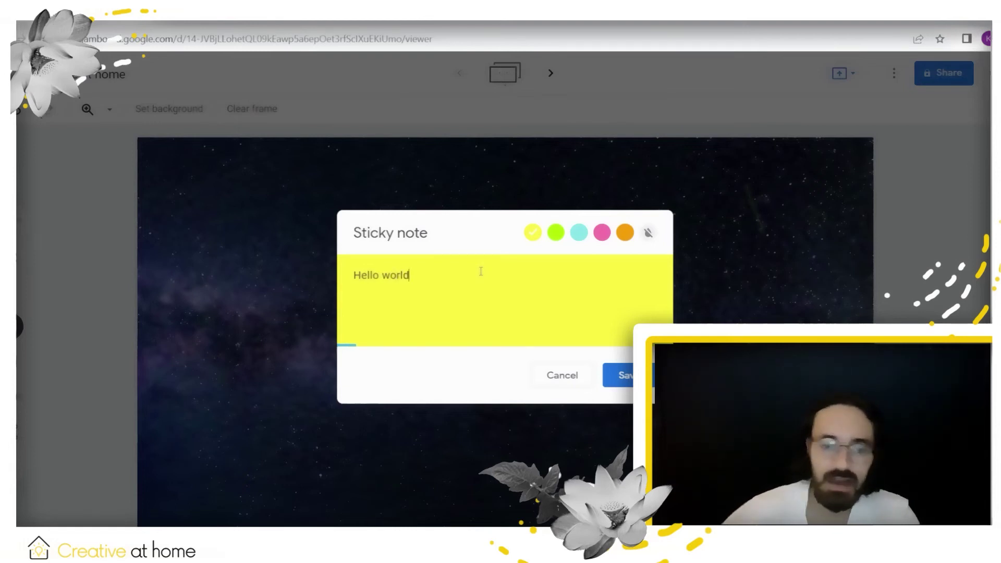
click(555, 232)
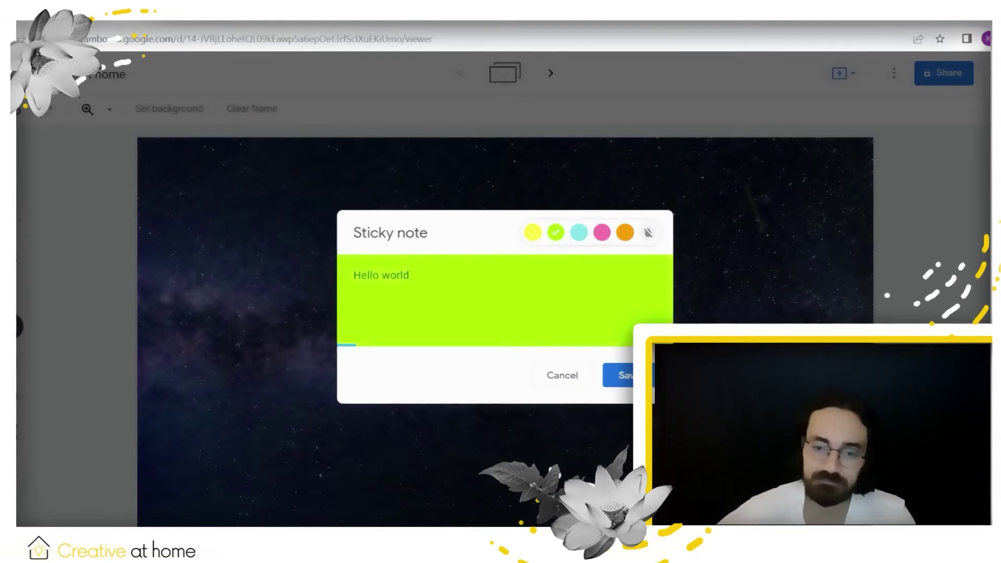
click(625, 376)
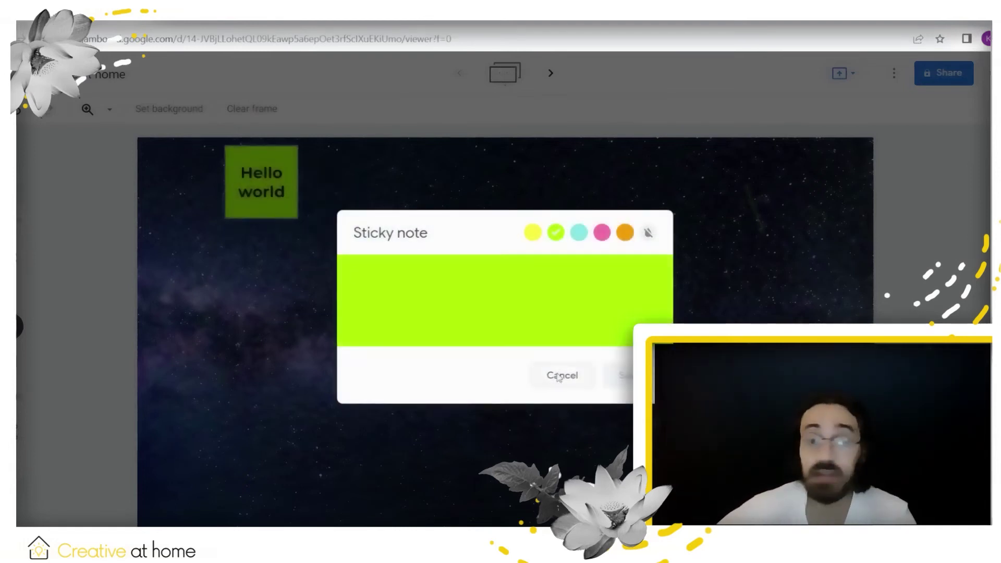
click(559, 376)
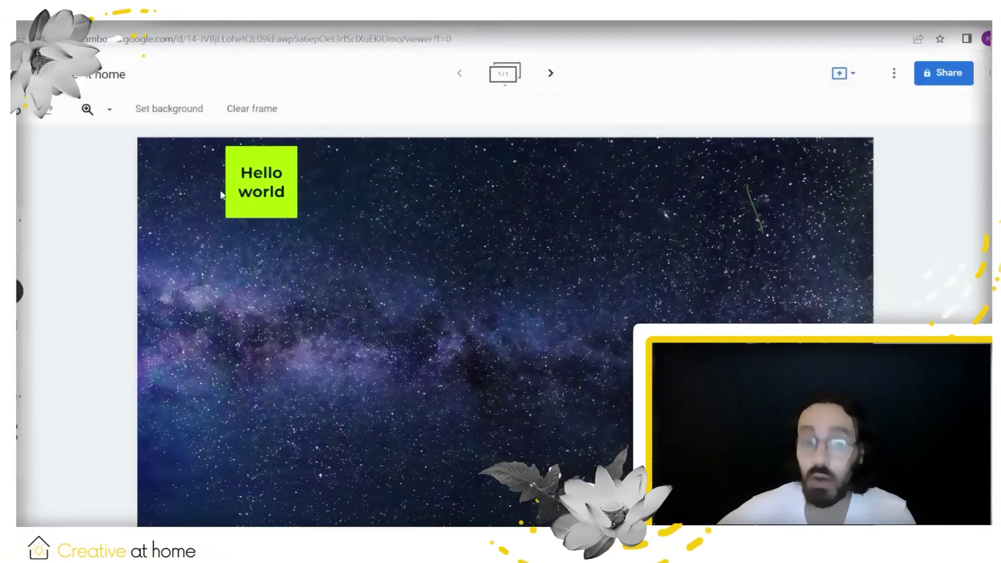
Move the Hello world note to the frame's middle and enlarge it.
drag(258, 185, 359, 298)
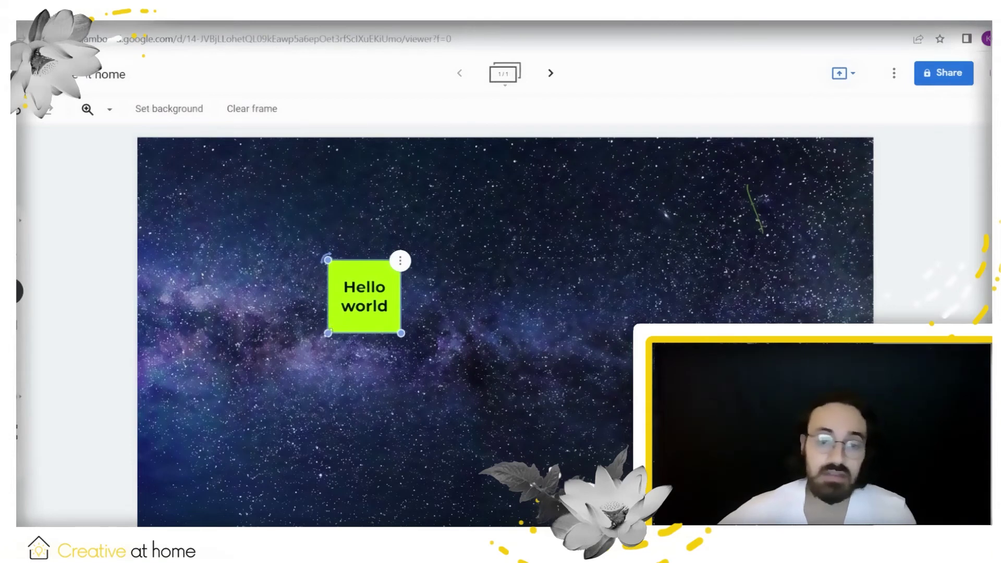
drag(327, 333, 311, 350)
mouse_move(310, 258)
mouse_down()
mouse_move(297, 277)
mouse_move(311, 259)
mouse_up()
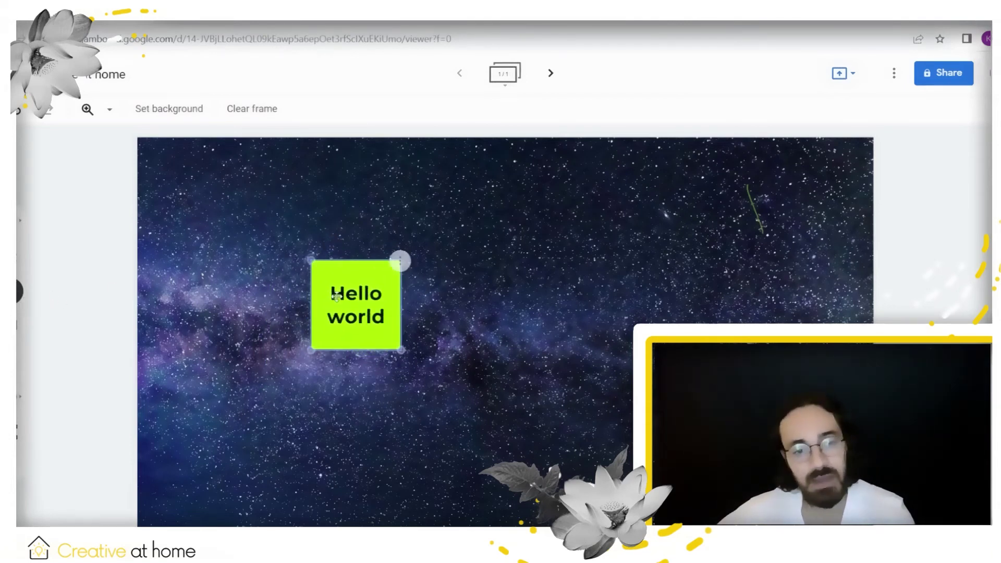
drag(354, 312, 484, 313)
click(192, 361)
click(204, 344)
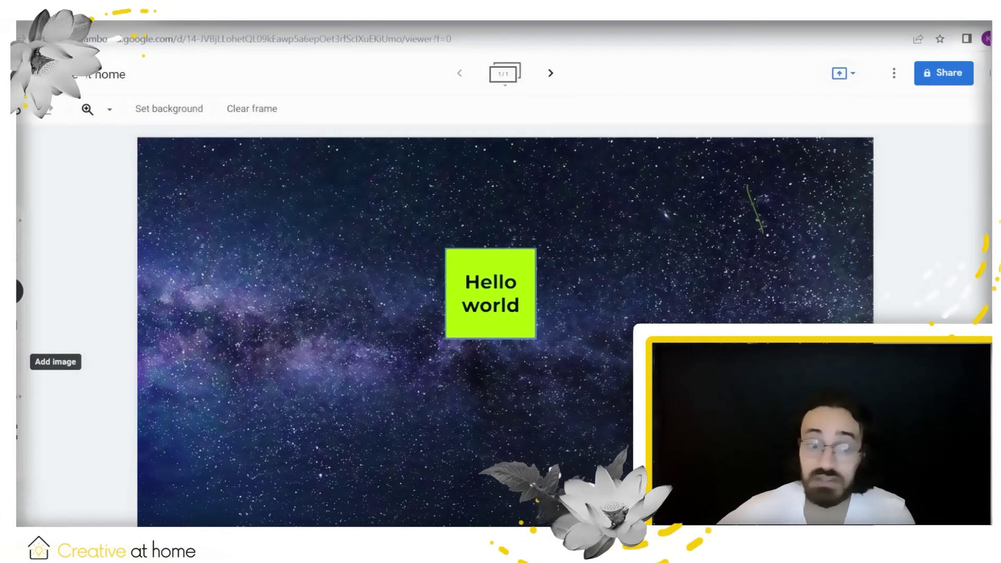
Upload the Creative at home logo, shrink it, and place it right of the note.
click(19, 361)
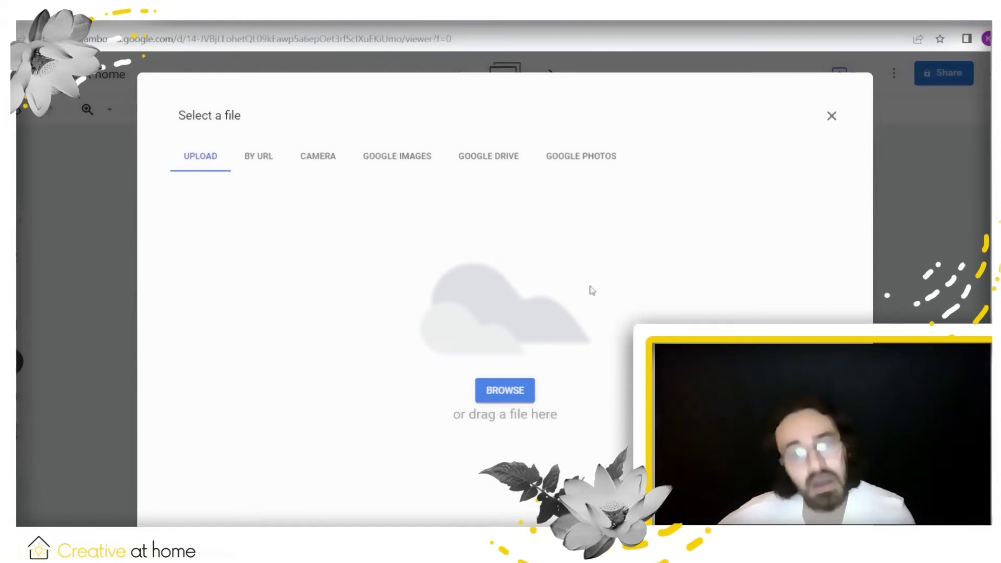
click(521, 392)
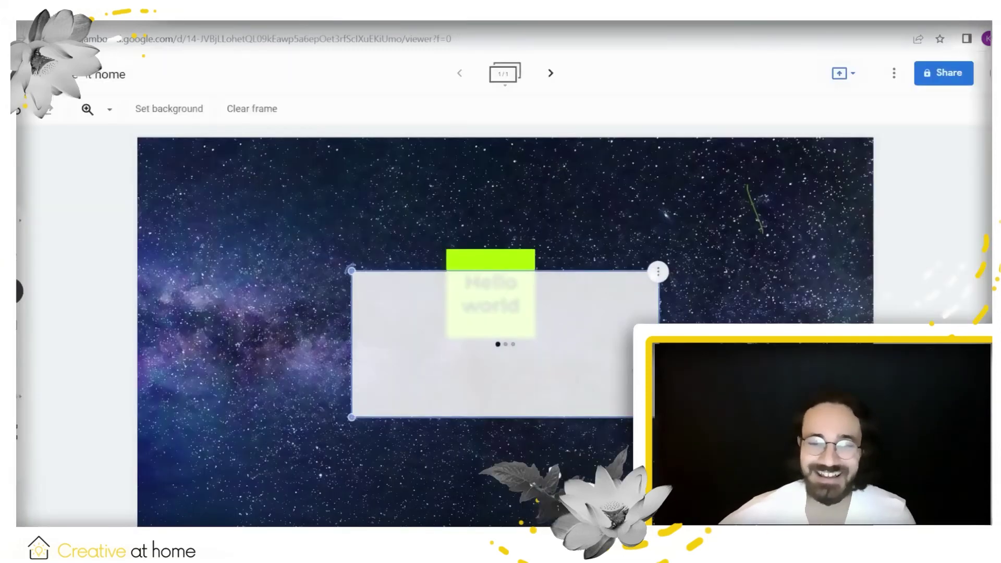
drag(551, 346, 420, 445)
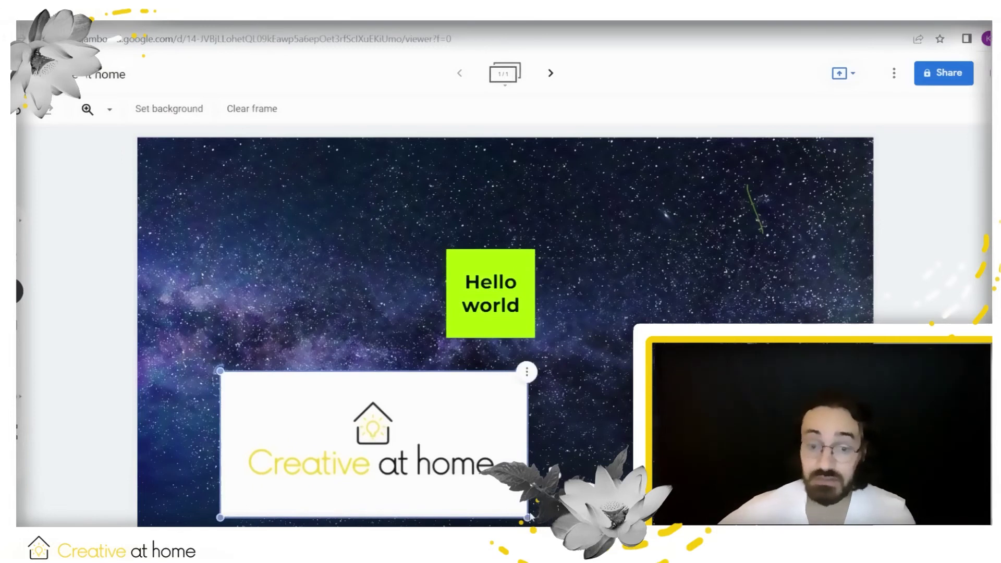
drag(527, 517, 435, 474)
drag(330, 417, 687, 274)
click(70, 433)
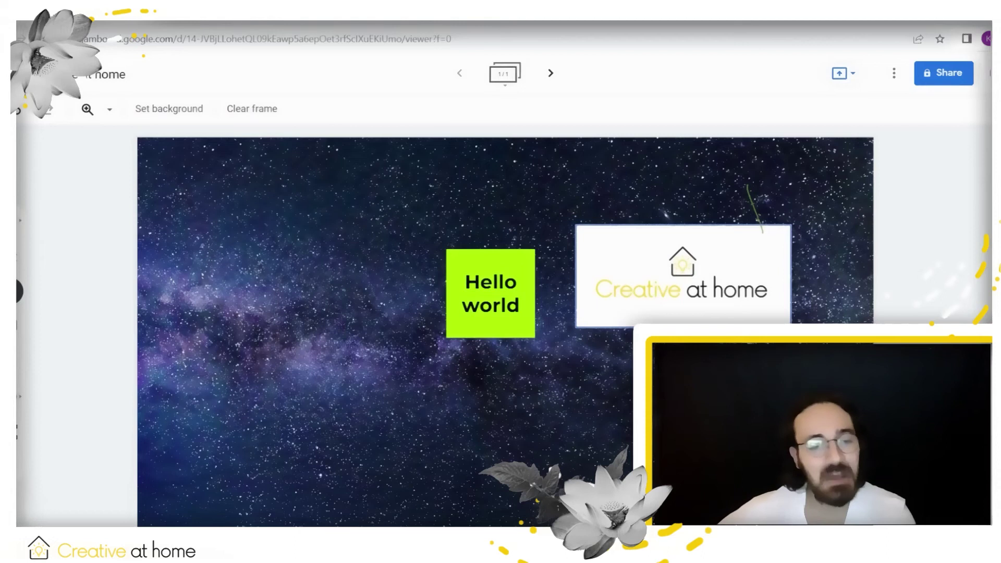
Draw a white rectangle at the upper left, left of the sticky note.
click(20, 397)
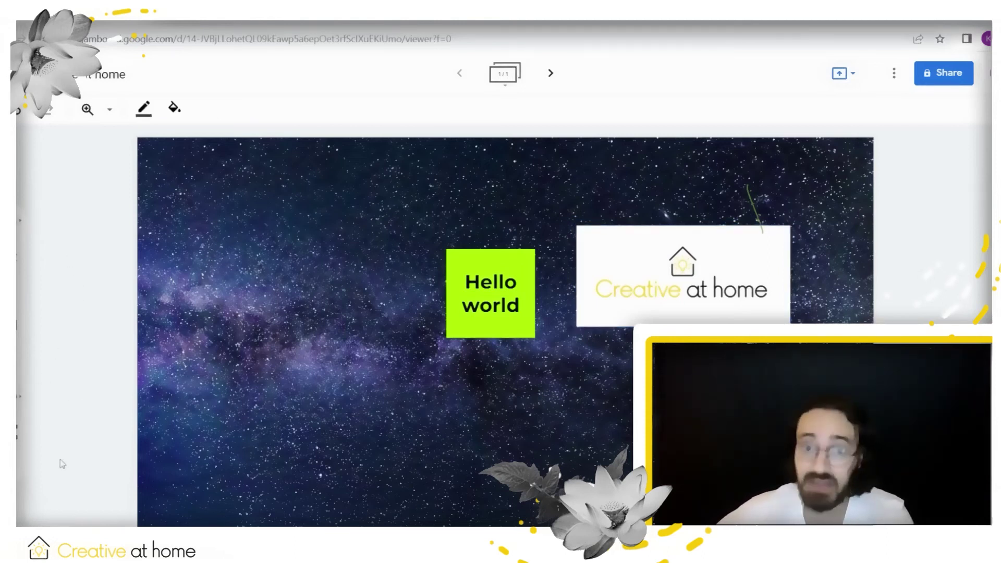
click(23, 402)
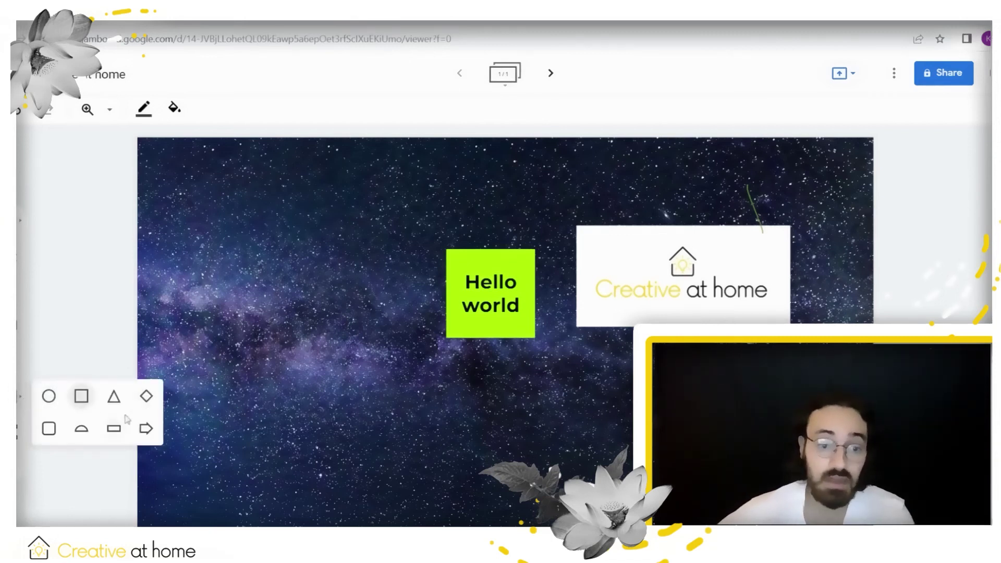
click(81, 397)
mouse_move(197, 304)
mouse_down()
mouse_move(290, 249)
mouse_move(353, 229)
mouse_up()
click(69, 430)
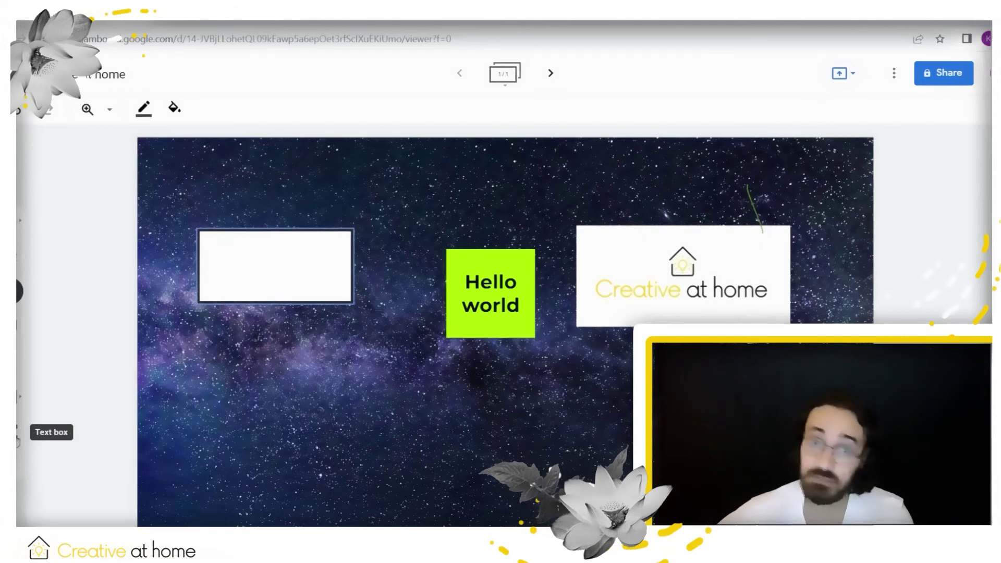
Add a text box reading 'Hello world' inside the rectangle.
click(18, 437)
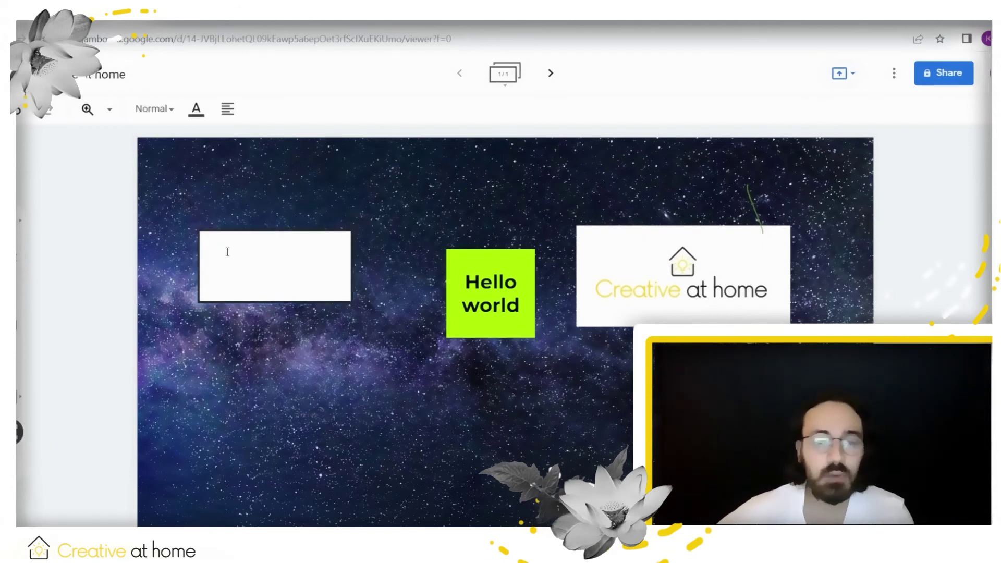
click(227, 251)
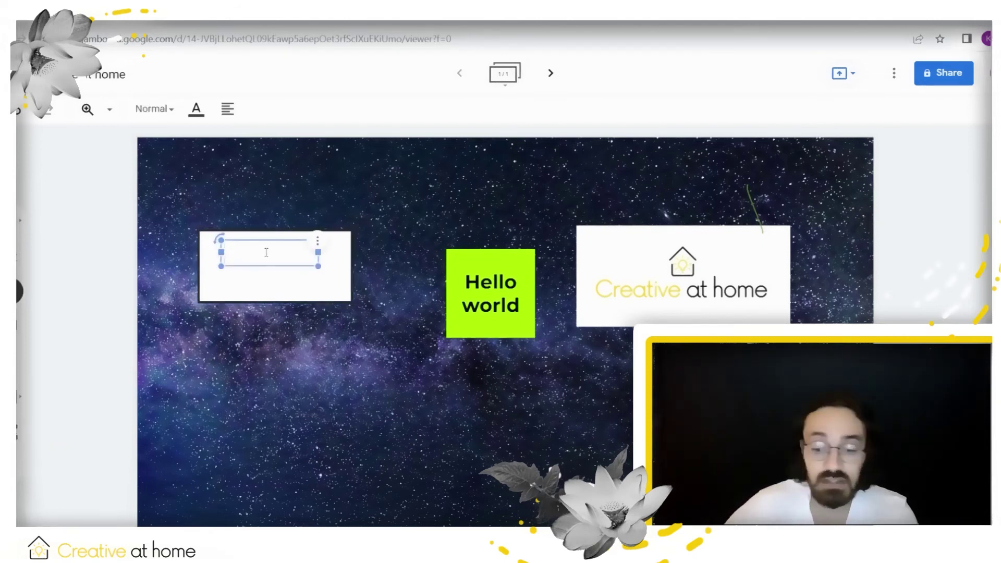
text(Hello world)
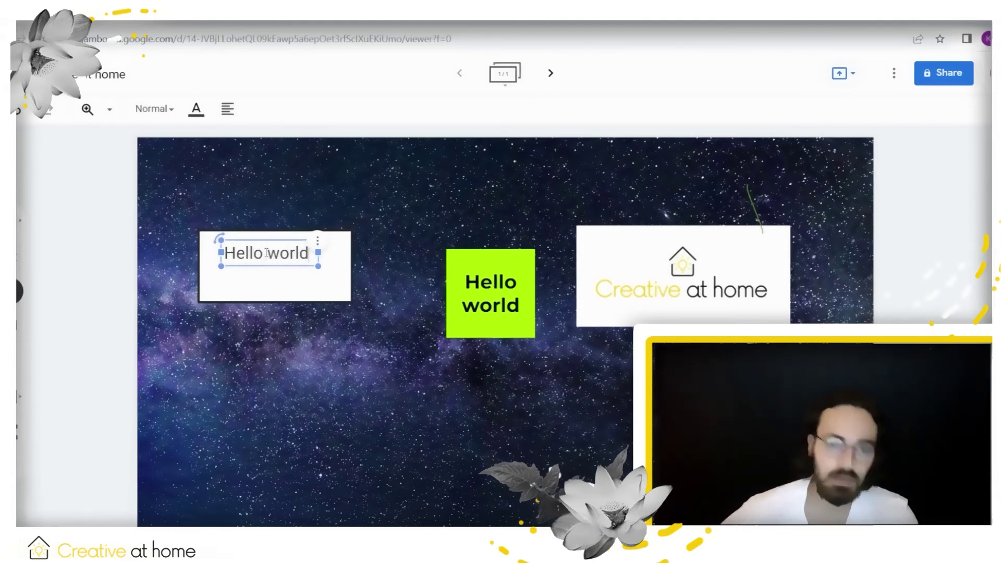
Circle the green Hello world sticky note with a red laser trail.
click(340, 359)
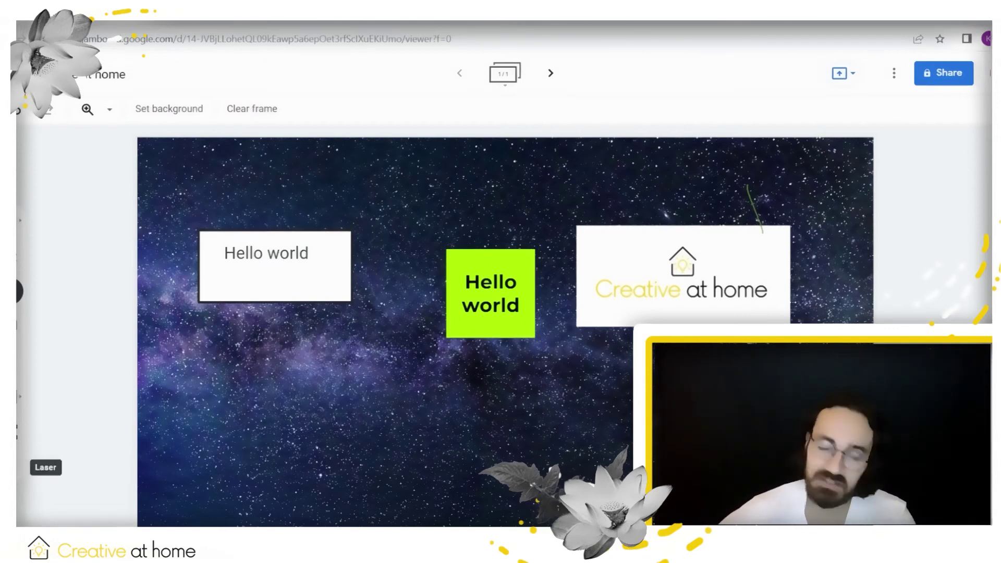
click(20, 467)
mouse_move(368, 420)
mouse_down()
mouse_move(385, 212)
mouse_move(404, 240)
mouse_move(502, 179)
mouse_move(477, 206)
mouse_move(513, 211)
mouse_up()
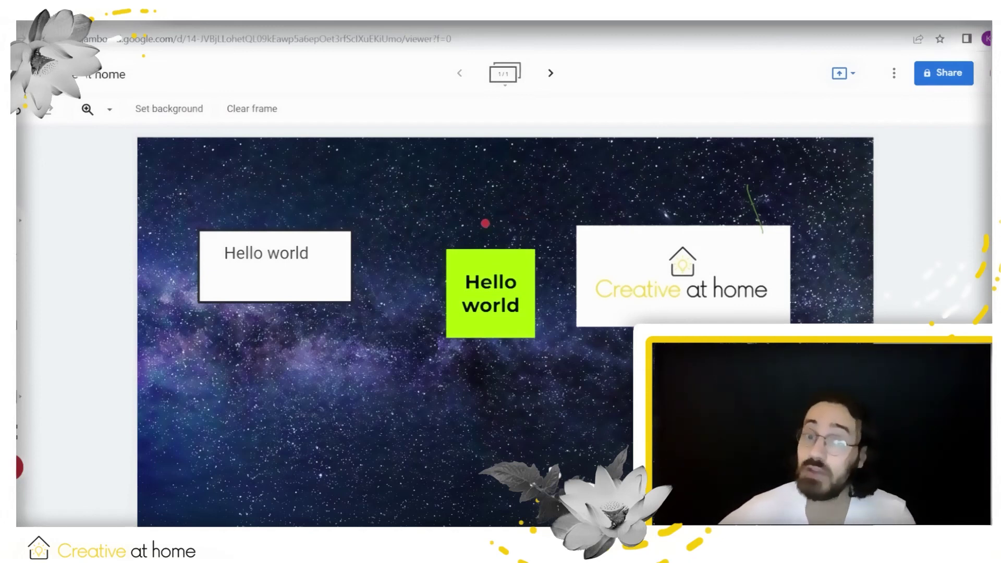
mouse_move(486, 223)
mouse_down()
mouse_move(440, 232)
mouse_move(437, 357)
mouse_move(554, 302)
mouse_move(448, 238)
mouse_move(453, 328)
mouse_move(511, 234)
mouse_move(434, 286)
mouse_move(446, 323)
mouse_up()
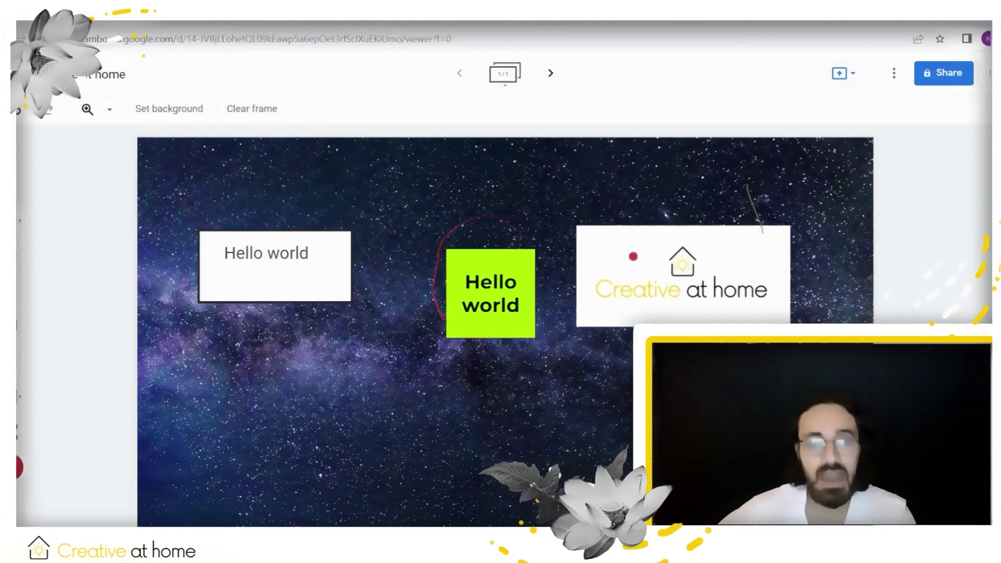